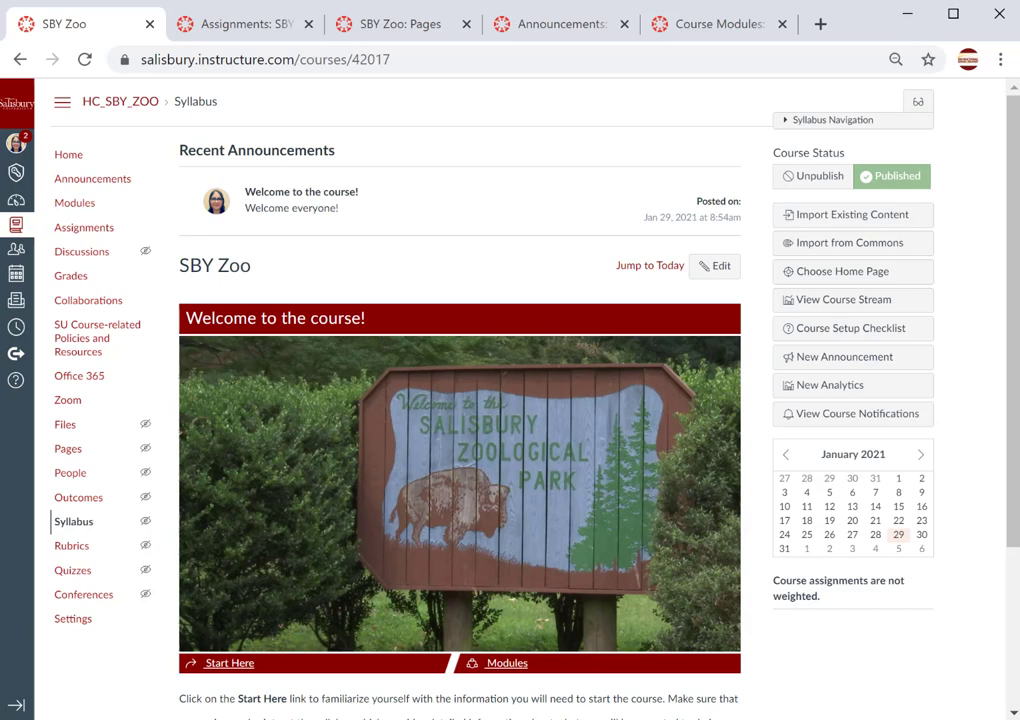
Copy the Zoo Memory assignment into Buster Keaton, placed at the bottom of the Buster Films module.
{"action": "key", "text": "ctrl+Tab"}
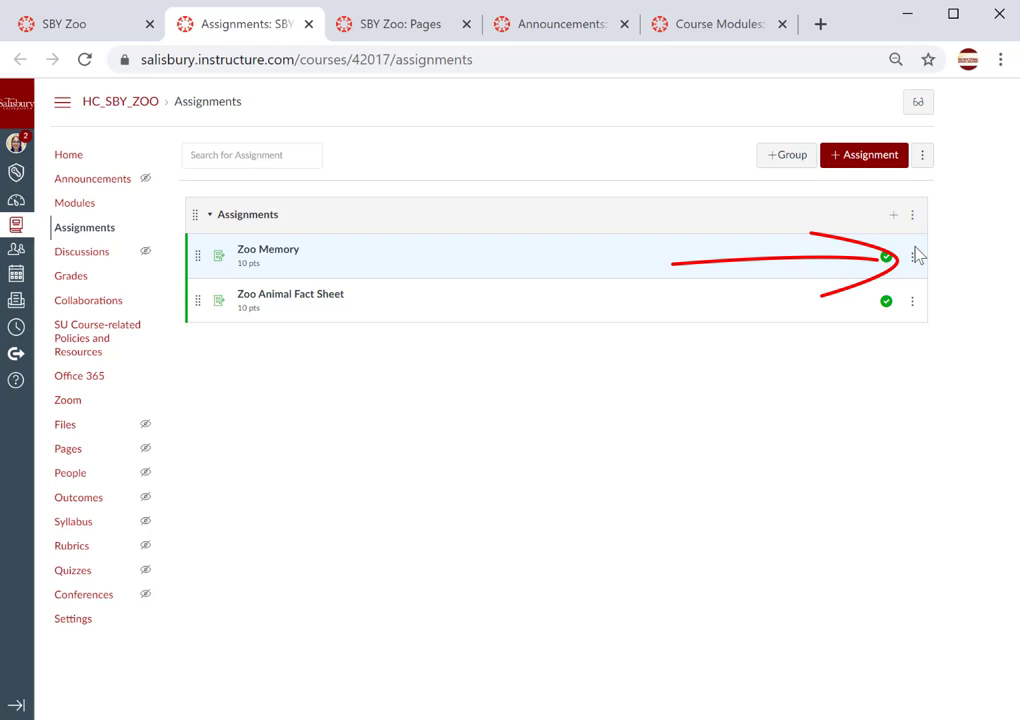
{"action": "left_click", "coordinate": [915, 258]}
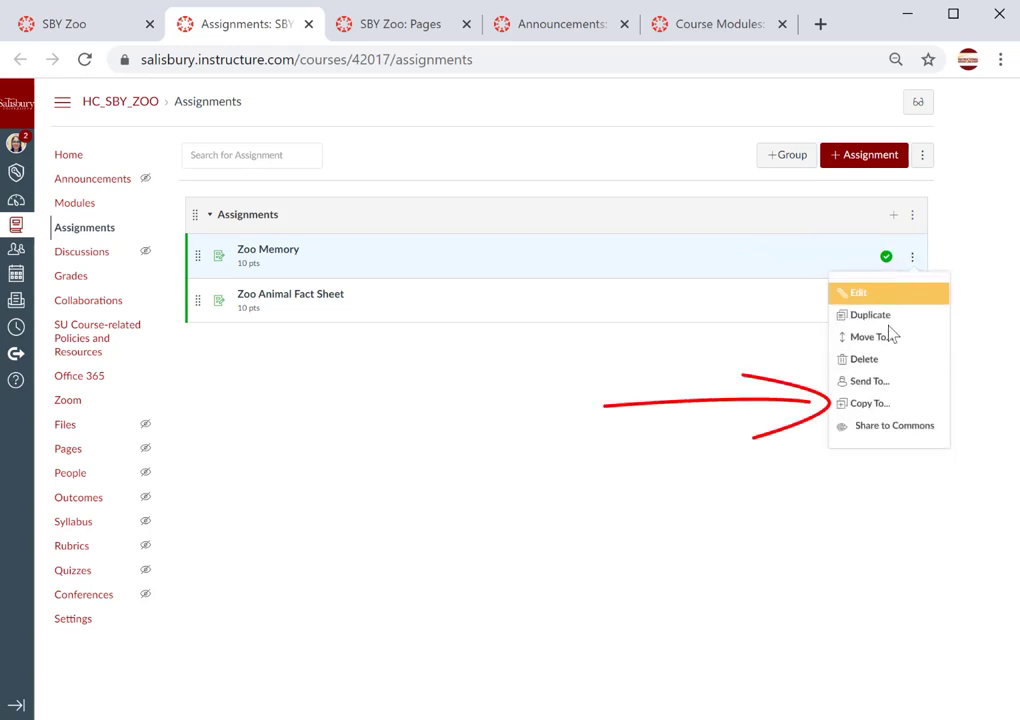
{"action": "left_click", "coordinate": [889, 404]}
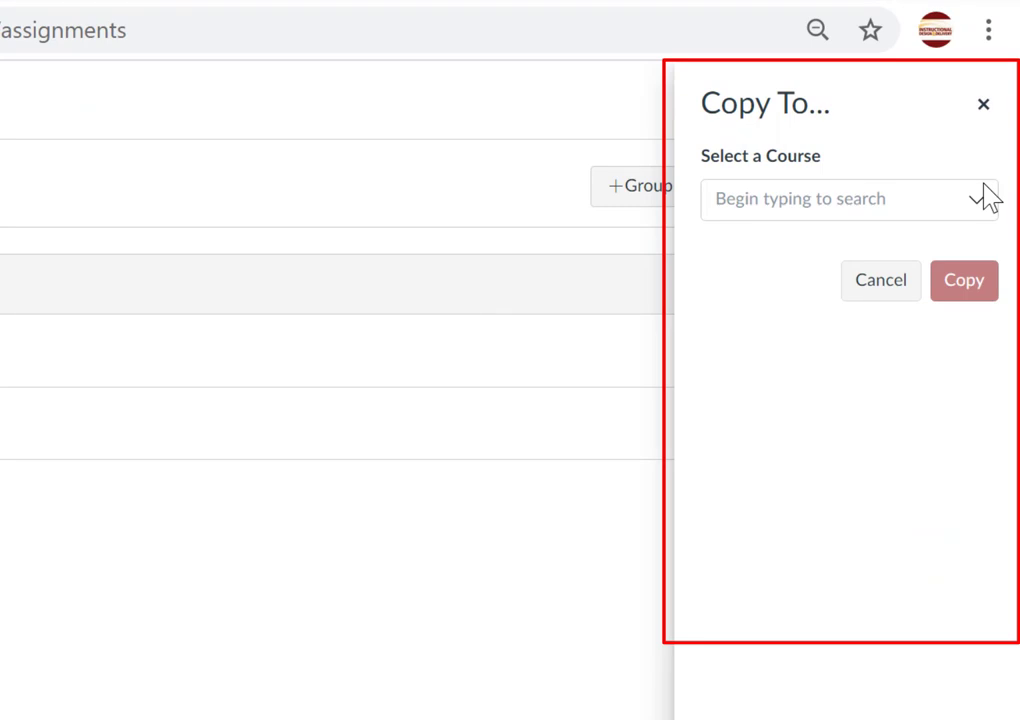
{"action": "left_click", "coordinate": [778, 205]}
{"action": "type", "text": "buster"}
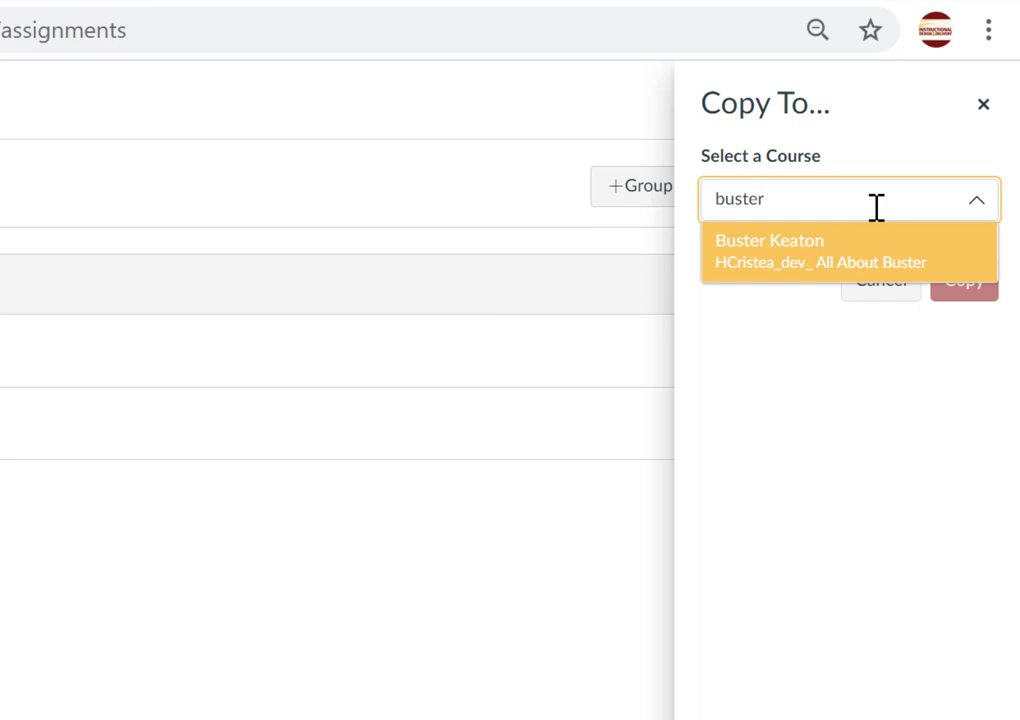
{"action": "left_click", "coordinate": [808, 268]}
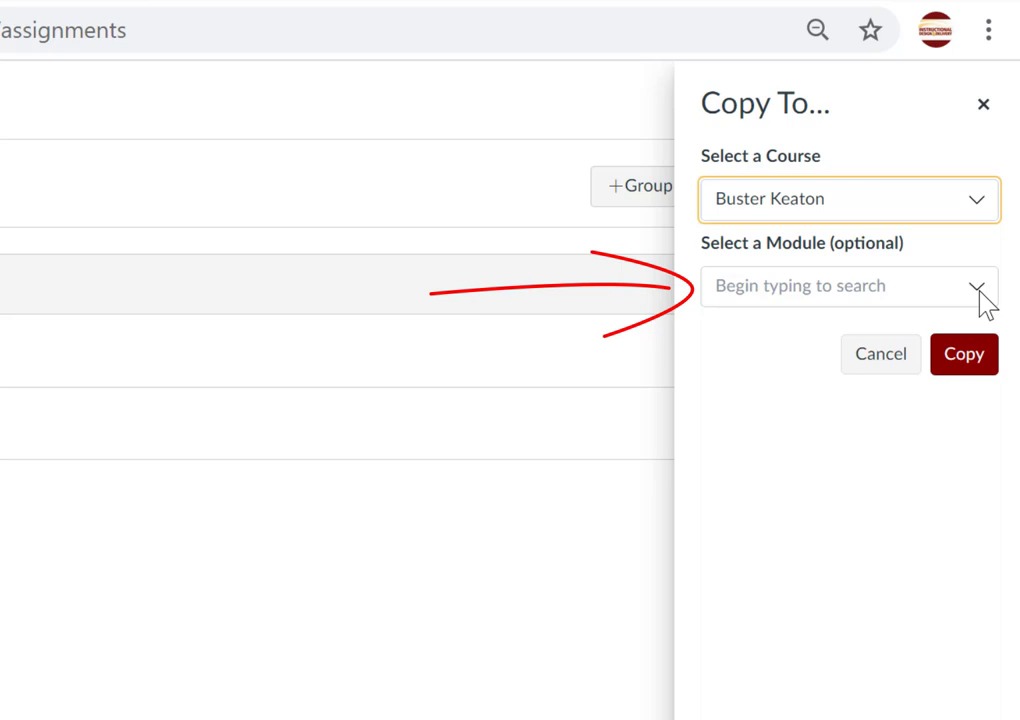
{"action": "left_click", "coordinate": [980, 291]}
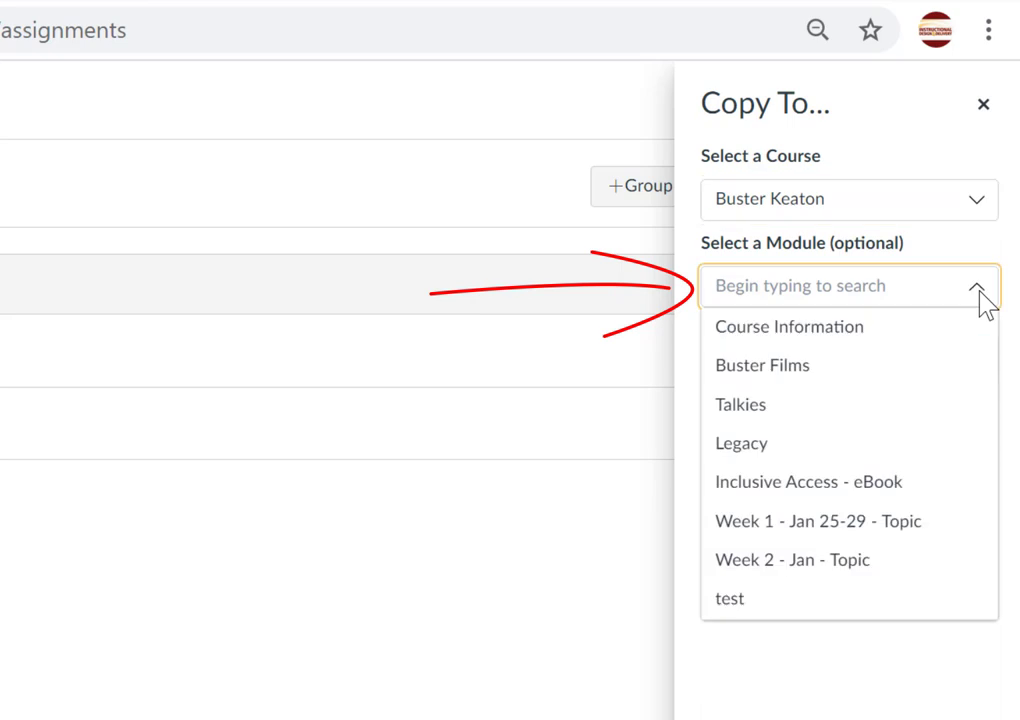
{"action": "left_click", "coordinate": [800, 370]}
{"action": "left_click", "coordinate": [783, 398]}
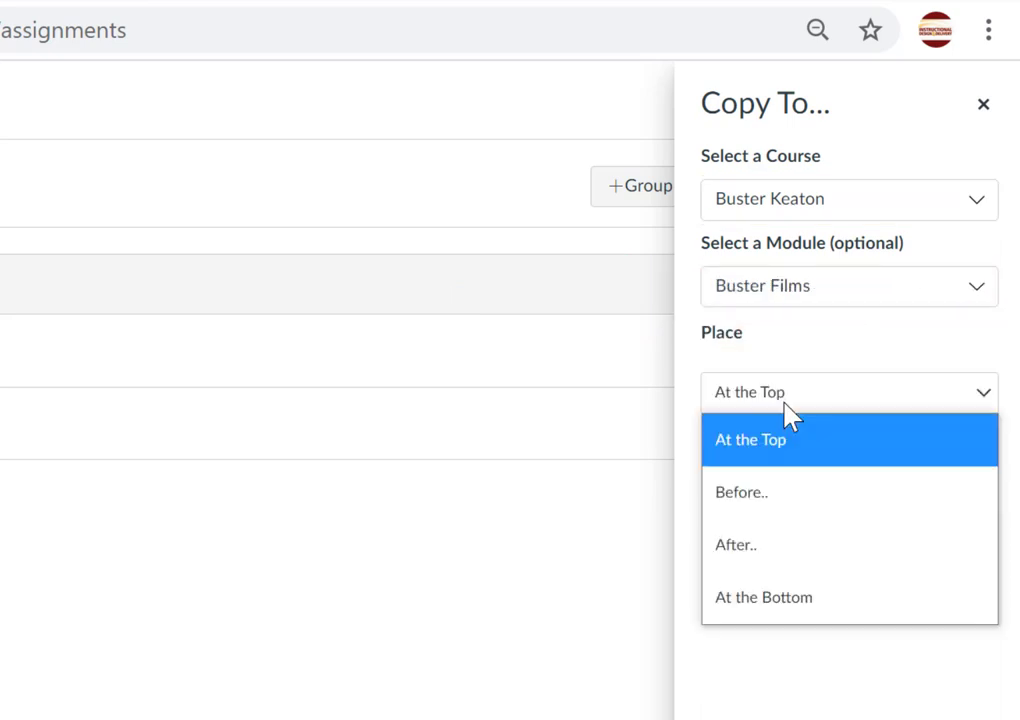
{"action": "left_click", "coordinate": [801, 603]}
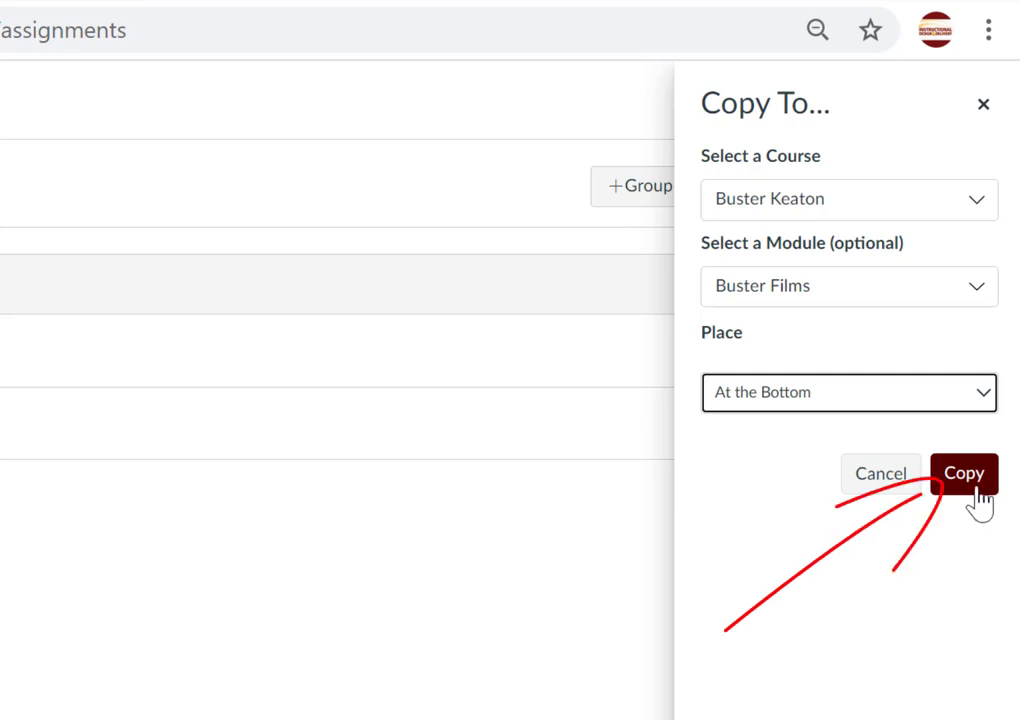
{"action": "left_click", "coordinate": [972, 480]}
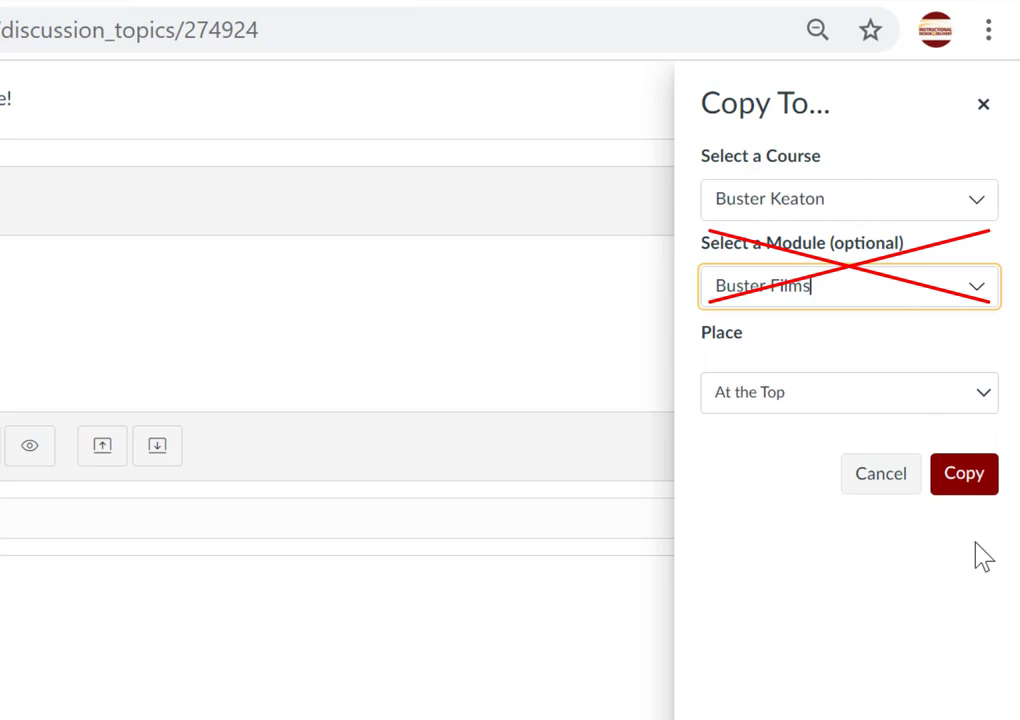
Confirm copying the discussion and then the module into the Buster Keaton course.
{"action": "left_click", "coordinate": [977, 480]}
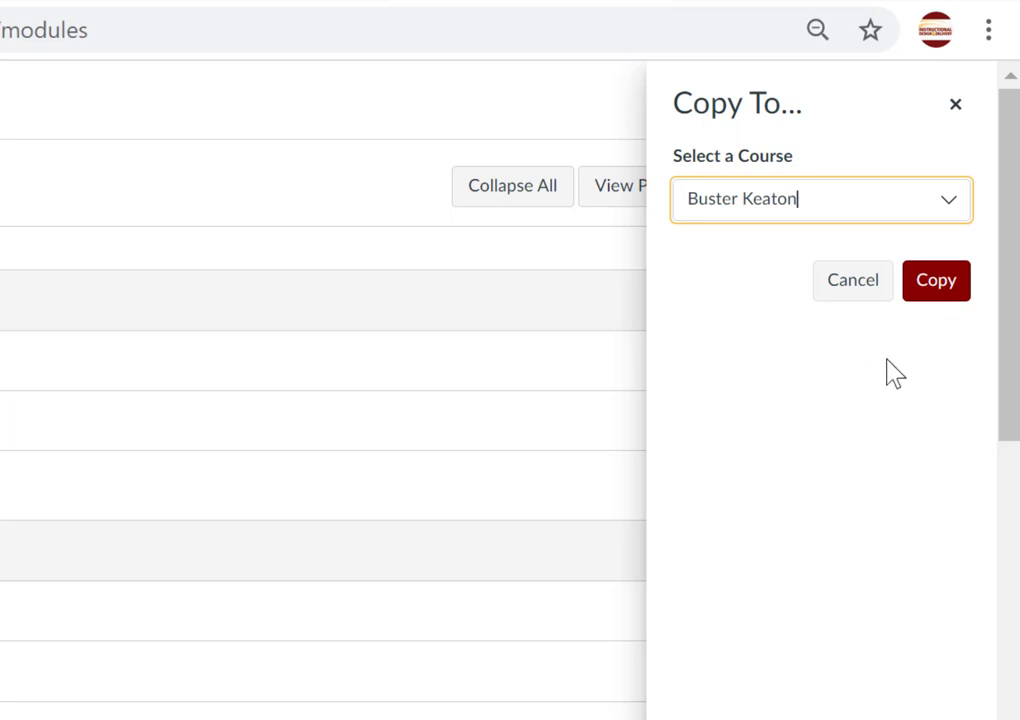
{"action": "left_click", "coordinate": [936, 280]}
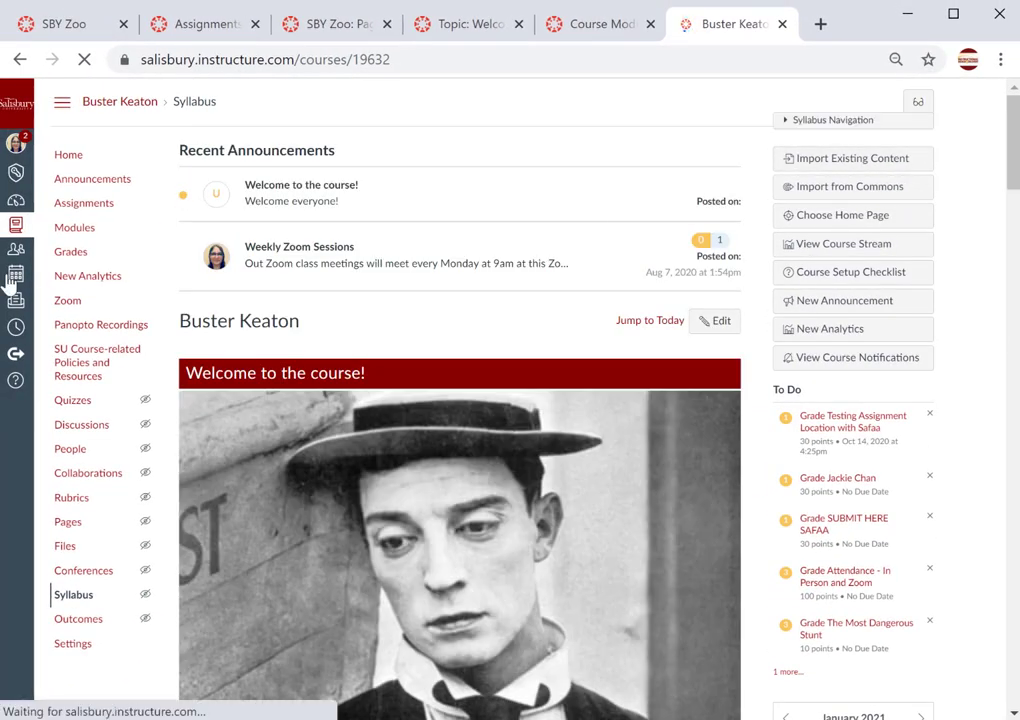
Scroll Buster Keaton's modules to check Buster Films and Salisbury Zoo contents.
{"action": "left_click", "coordinate": [75, 227]}
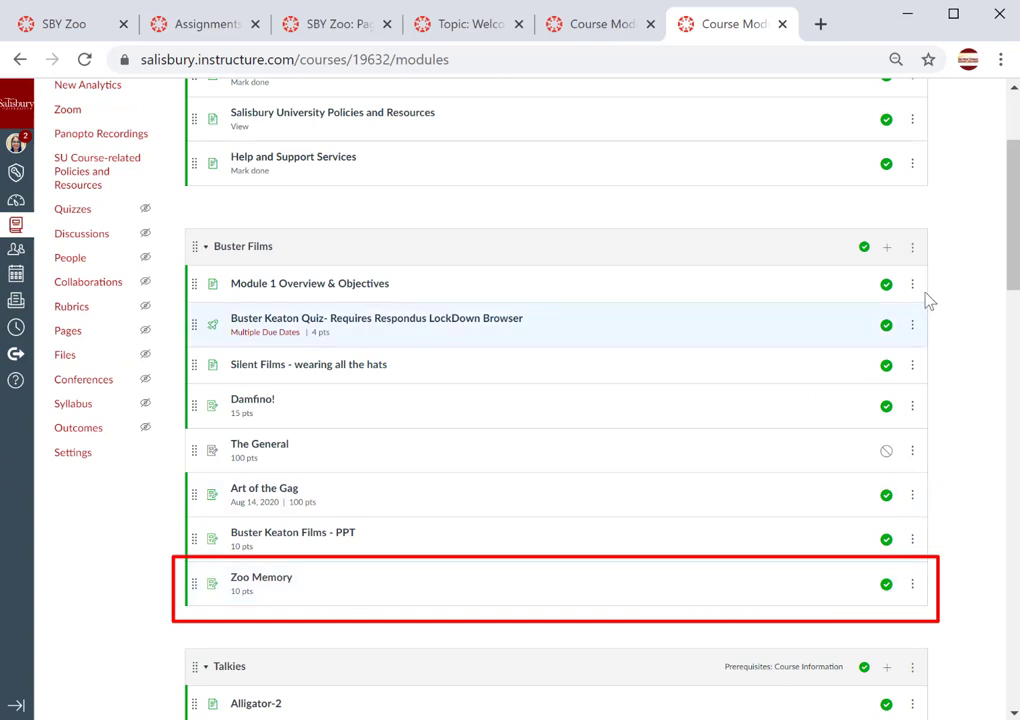
{"action": "left_click_drag", "start_coordinate": [1013, 220], "coordinate": [1015, 635]}
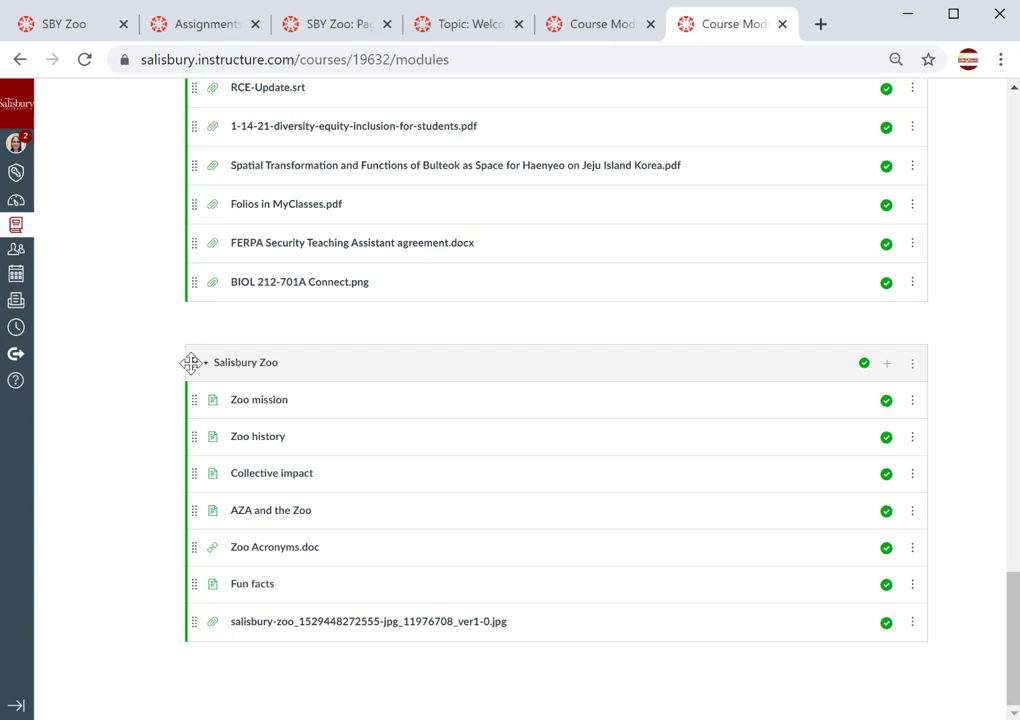
{"action": "left_click_drag", "start_coordinate": [190, 282], "coordinate": [196, 20]}
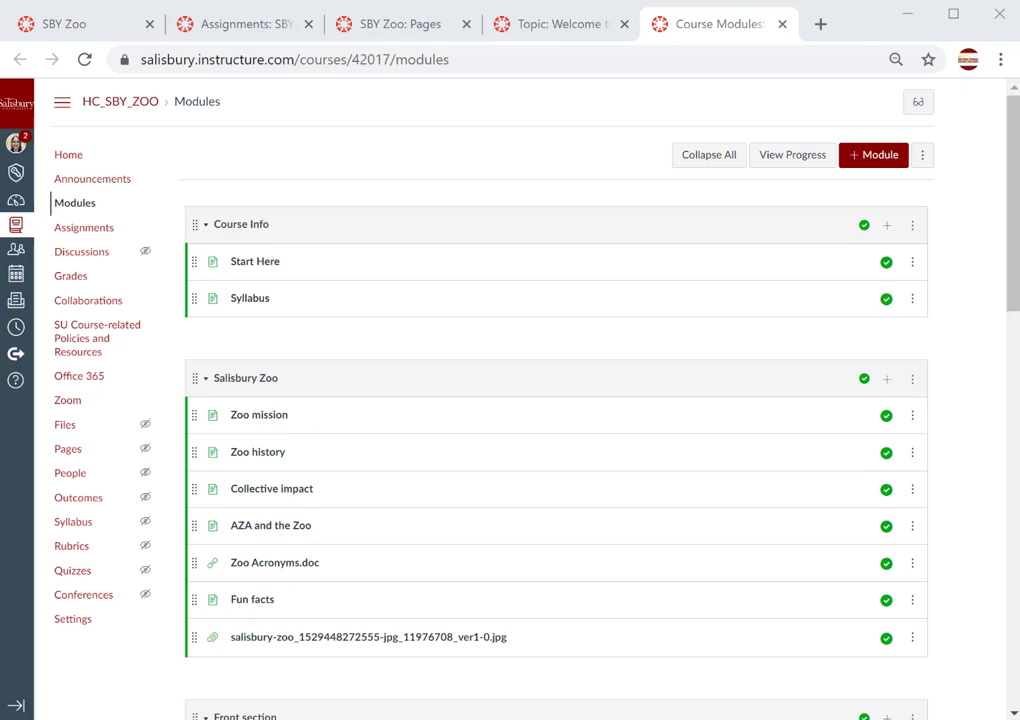
Send the Zoo Memory assignment to two instructors, each found by name search.
{"action": "left_click", "coordinate": [255, 30]}
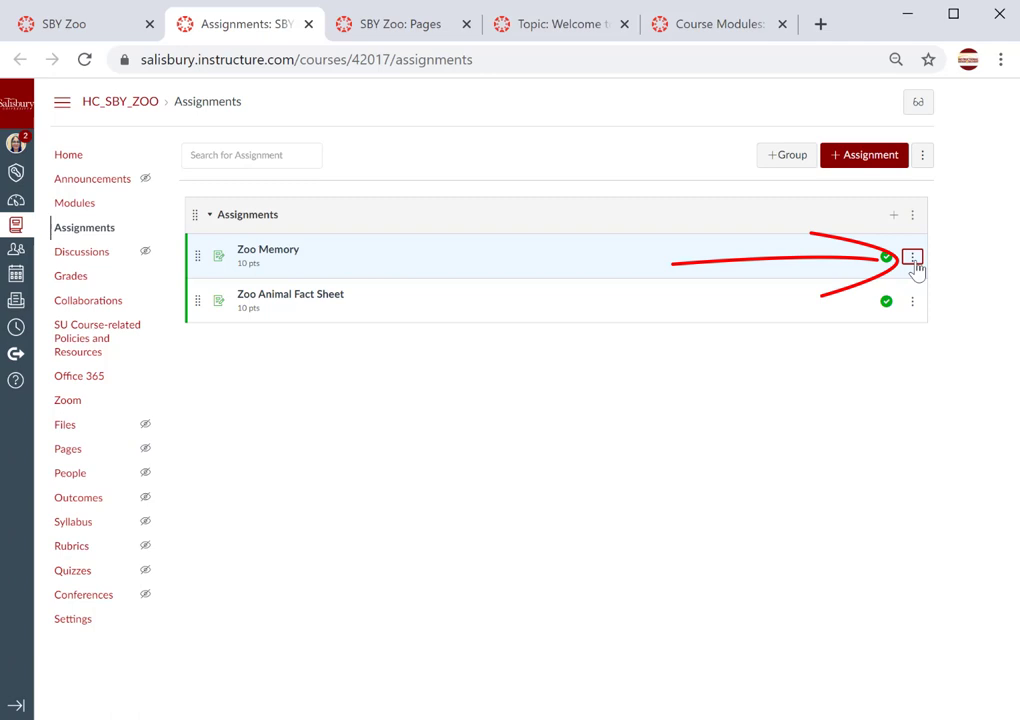
{"action": "left_click", "coordinate": [914, 262]}
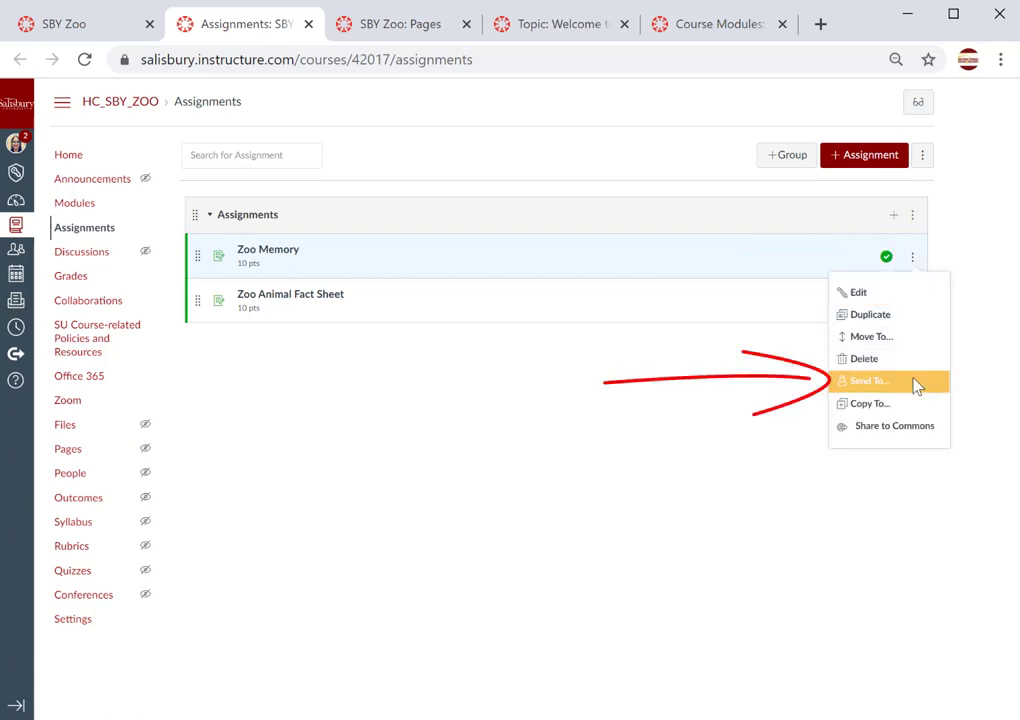
{"action": "left_click", "coordinate": [916, 386]}
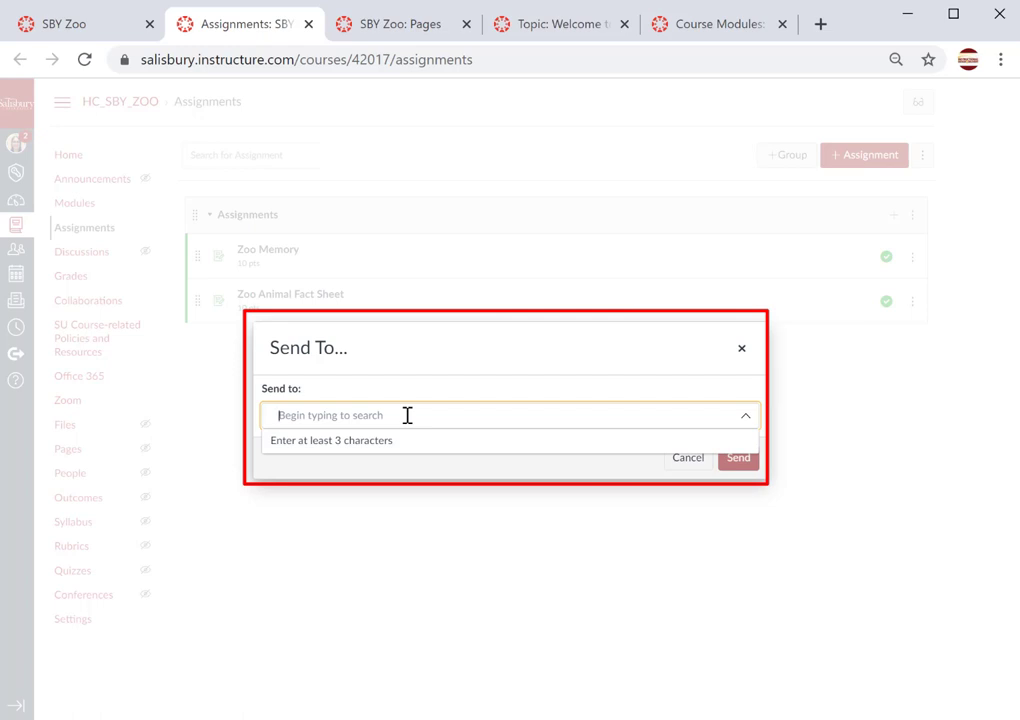
{"action": "type", "text": "melissa thomas"}
{"action": "left_click", "coordinate": [390, 466]}
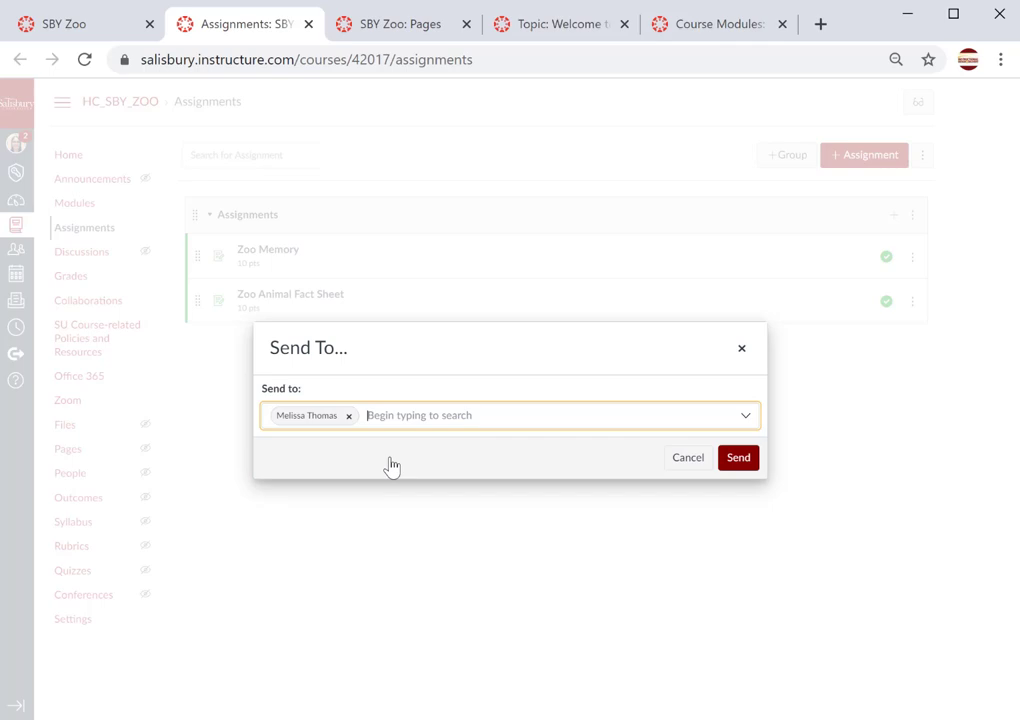
{"action": "type", "text": "safaa said"}
{"action": "left_click", "coordinate": [387, 465]}
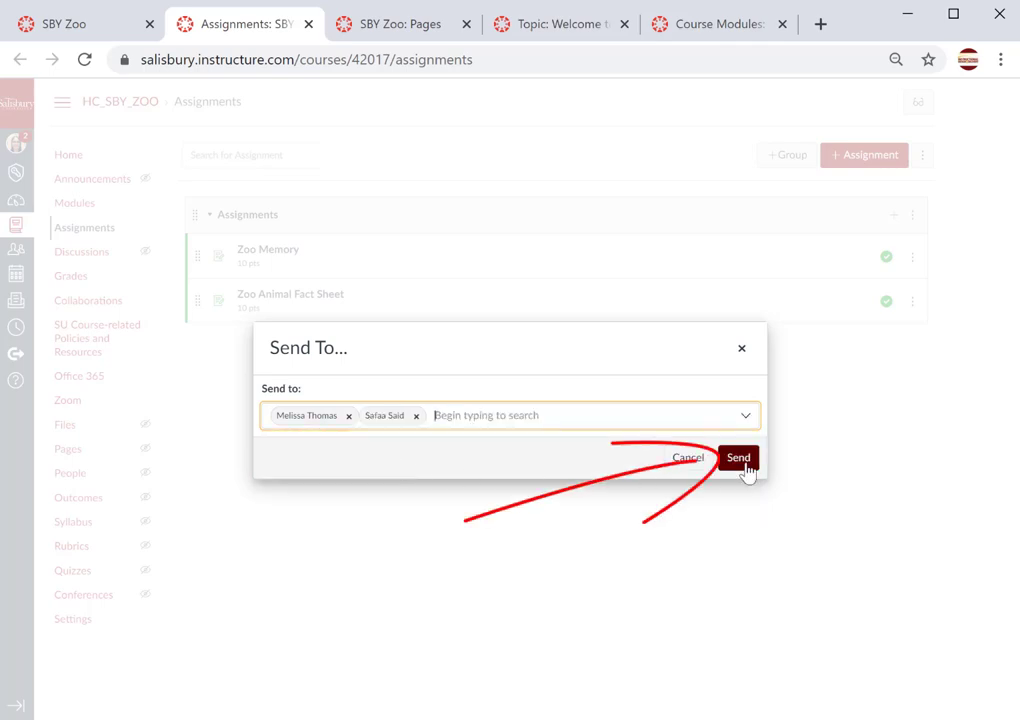
{"action": "left_click", "coordinate": [747, 468]}
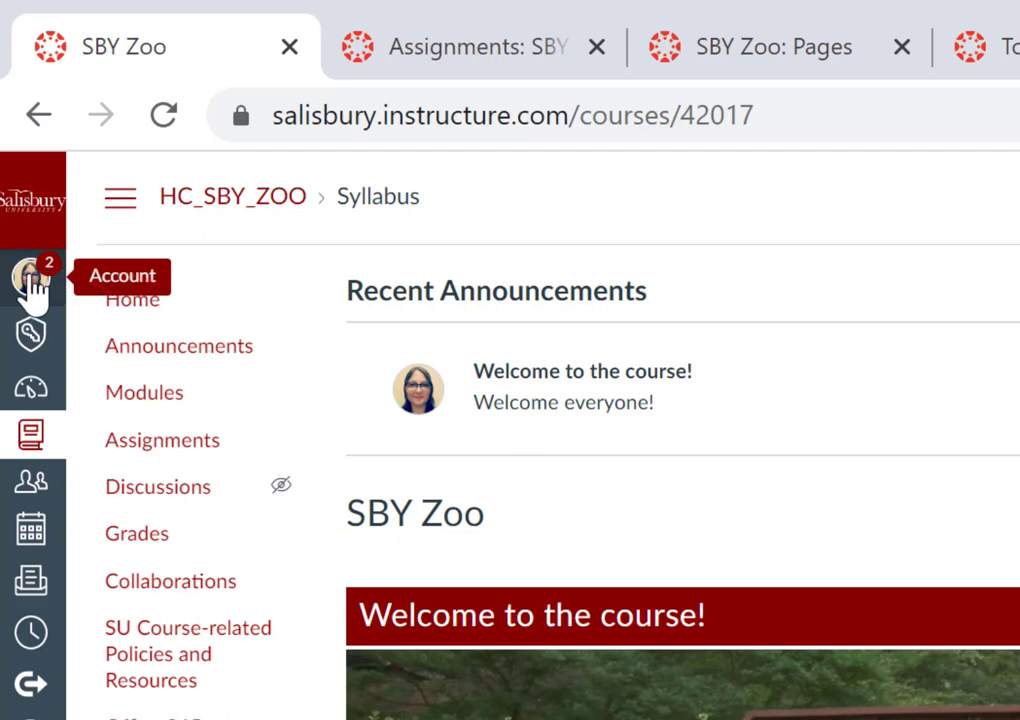
Open Shared Content from Account, mark Syllabus Questions as read, and open its actions.
{"action": "left_click", "coordinate": [31, 282]}
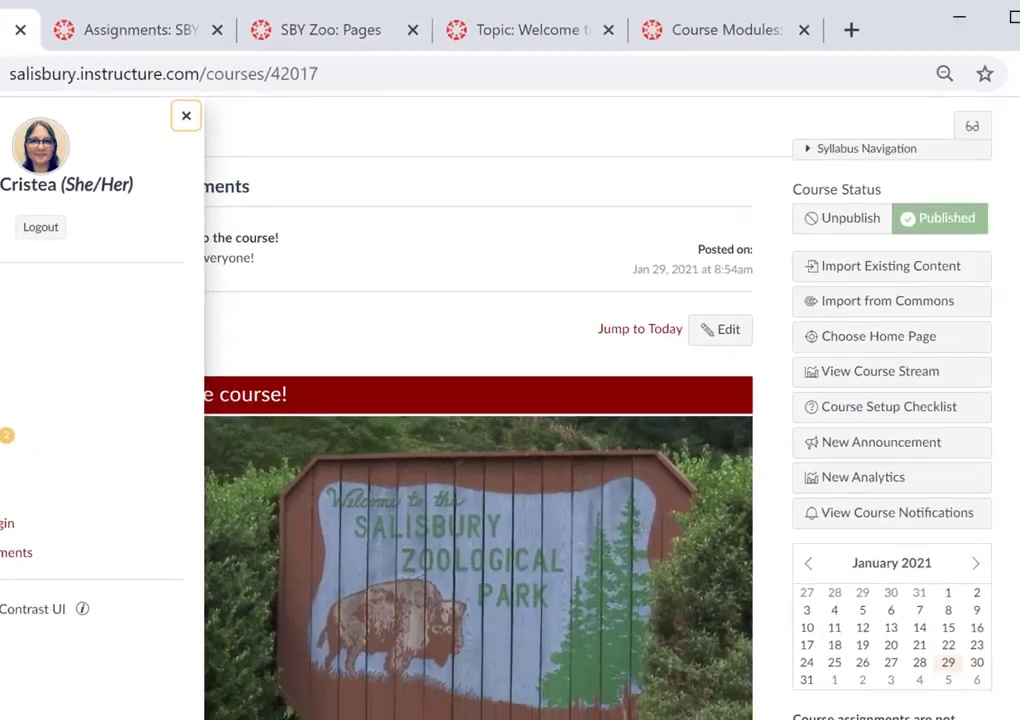
{"action": "left_click", "coordinate": [199, 692]}
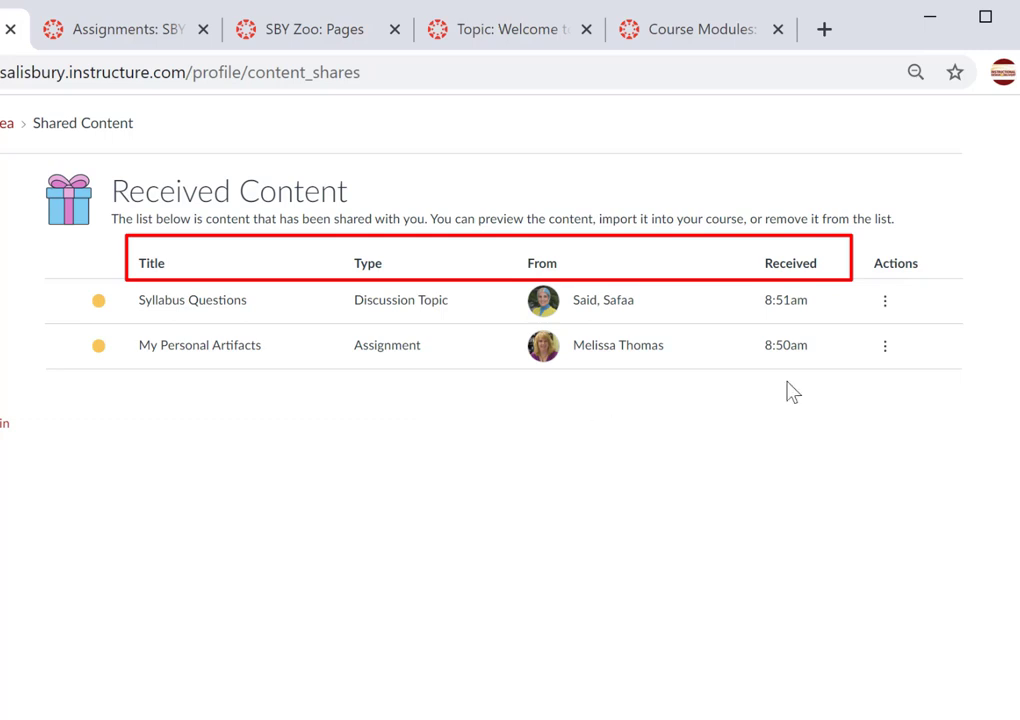
{"action": "left_click", "coordinate": [99, 301]}
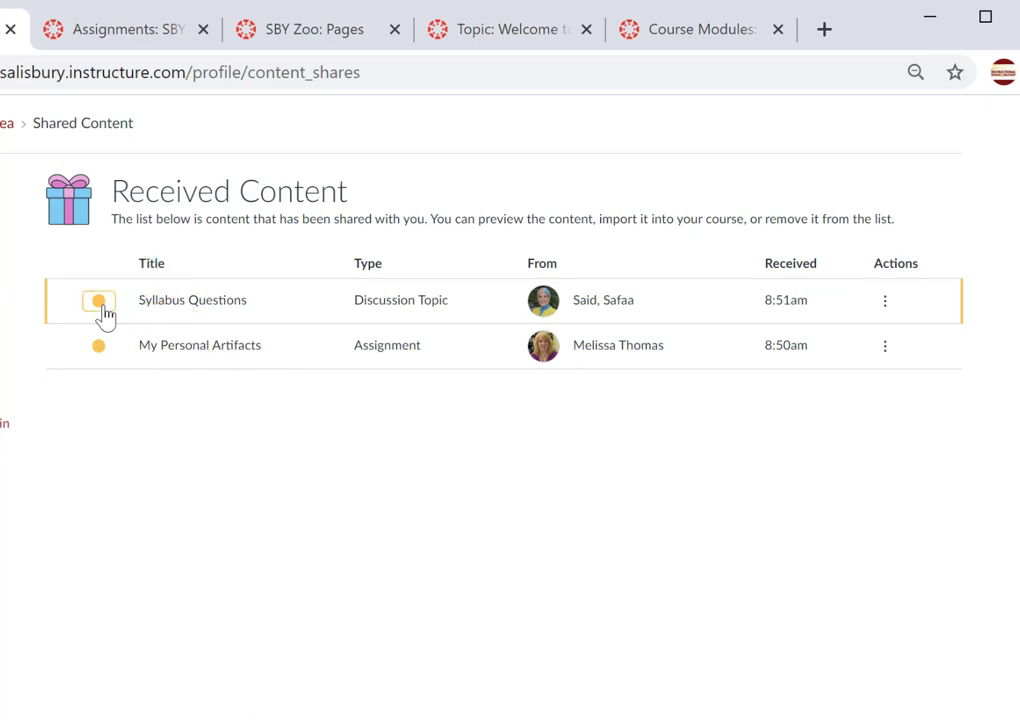
{"action": "left_click", "coordinate": [886, 305]}
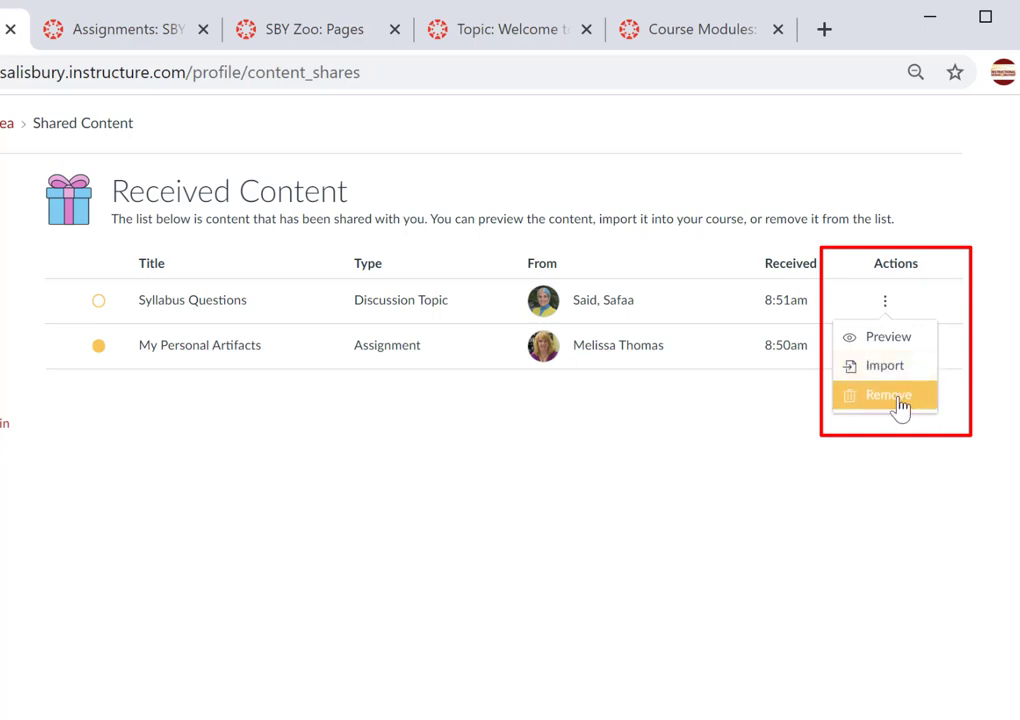
Import Syllabus Questions at the top of Buster Keaton's Course Information module.
{"action": "left_click", "coordinate": [886, 301]}
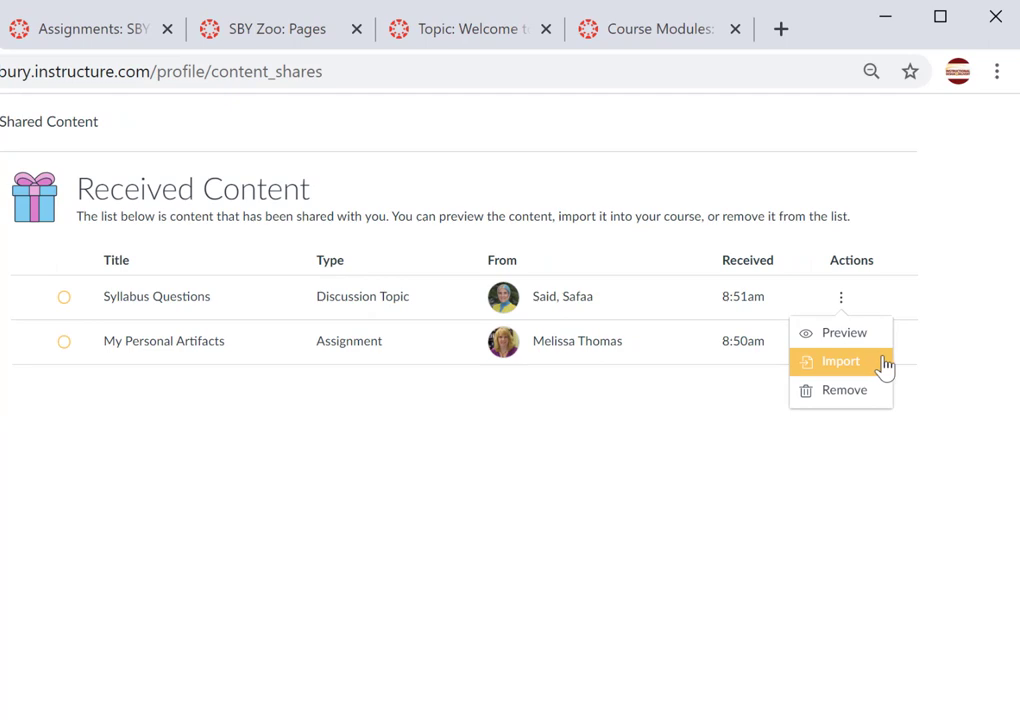
{"action": "left_click", "coordinate": [885, 366]}
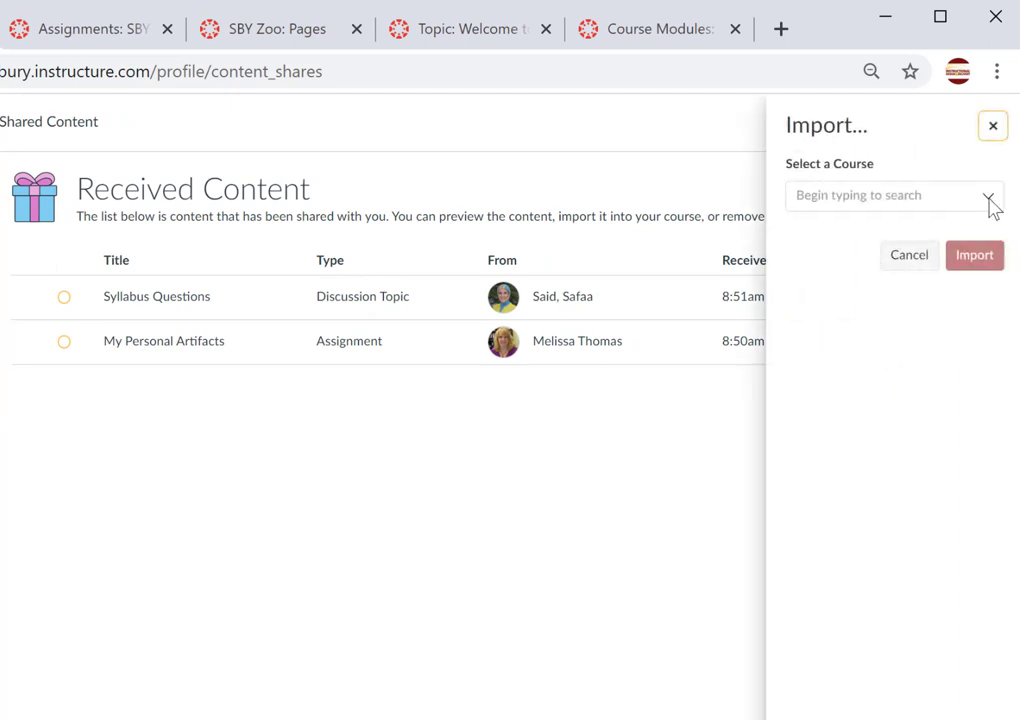
{"action": "left_click", "coordinate": [917, 203]}
{"action": "type", "text": "bus"}
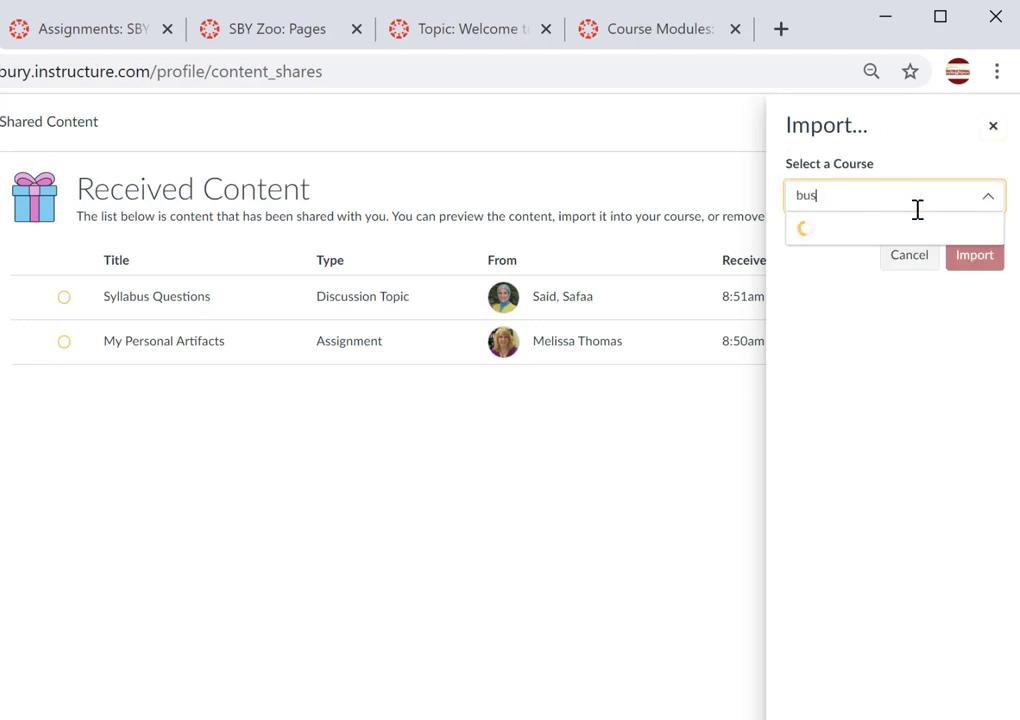
{"action": "type", "text": "ter keaton"}
{"action": "left_click", "coordinate": [841, 250]}
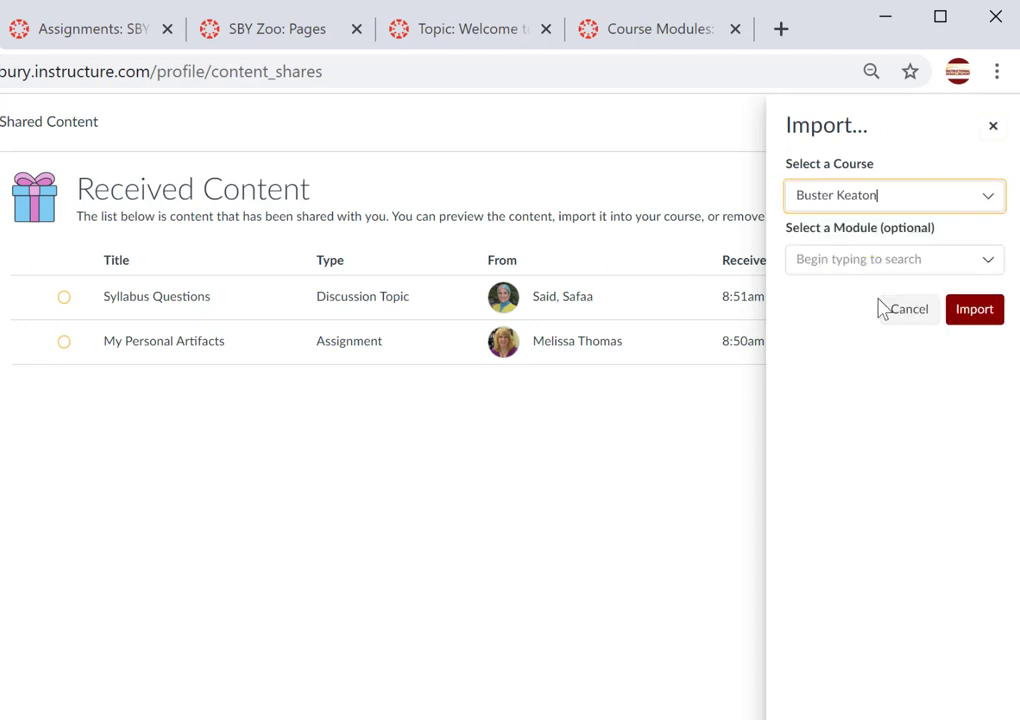
{"action": "left_click", "coordinate": [852, 266]}
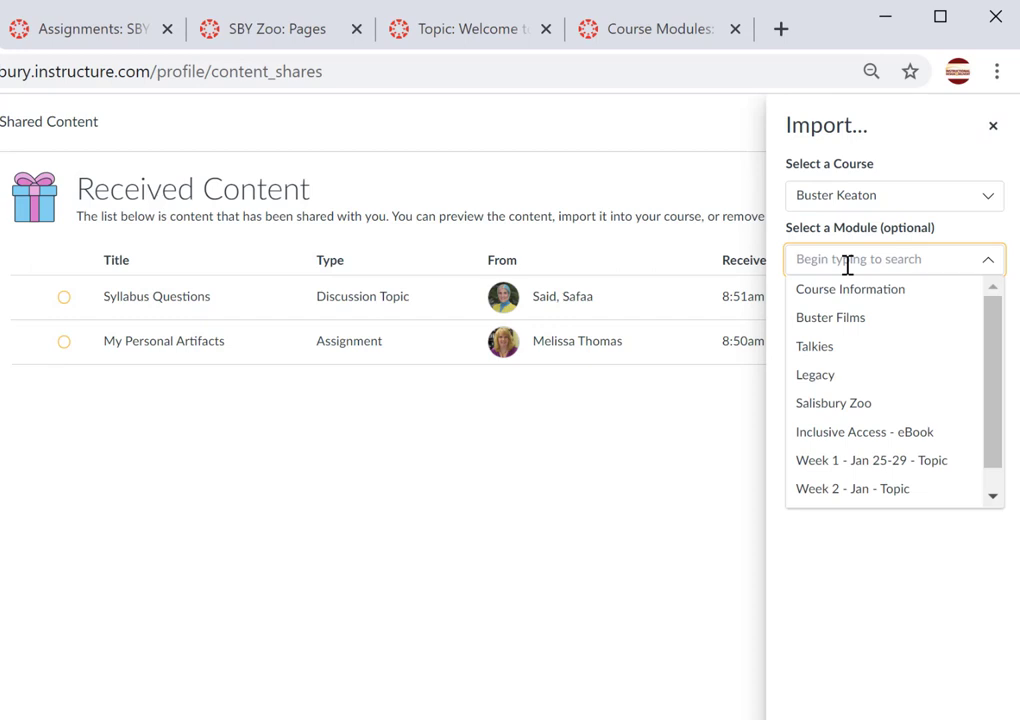
{"action": "left_click", "coordinate": [845, 292]}
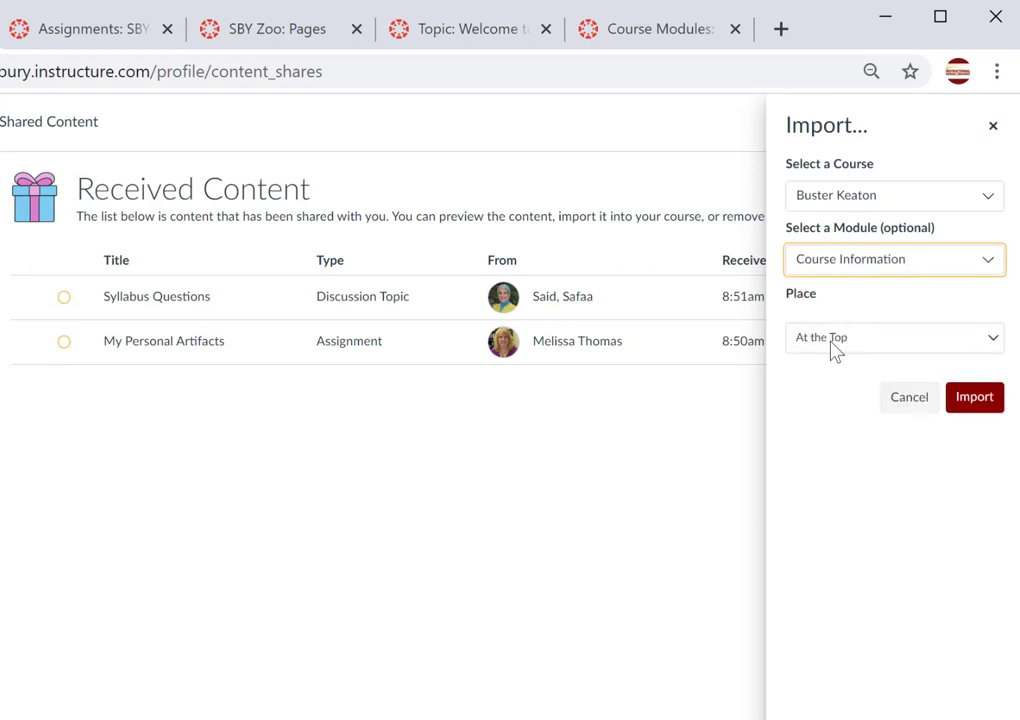
{"action": "left_click", "coordinate": [991, 408]}
{"action": "left_click", "coordinate": [993, 128]}
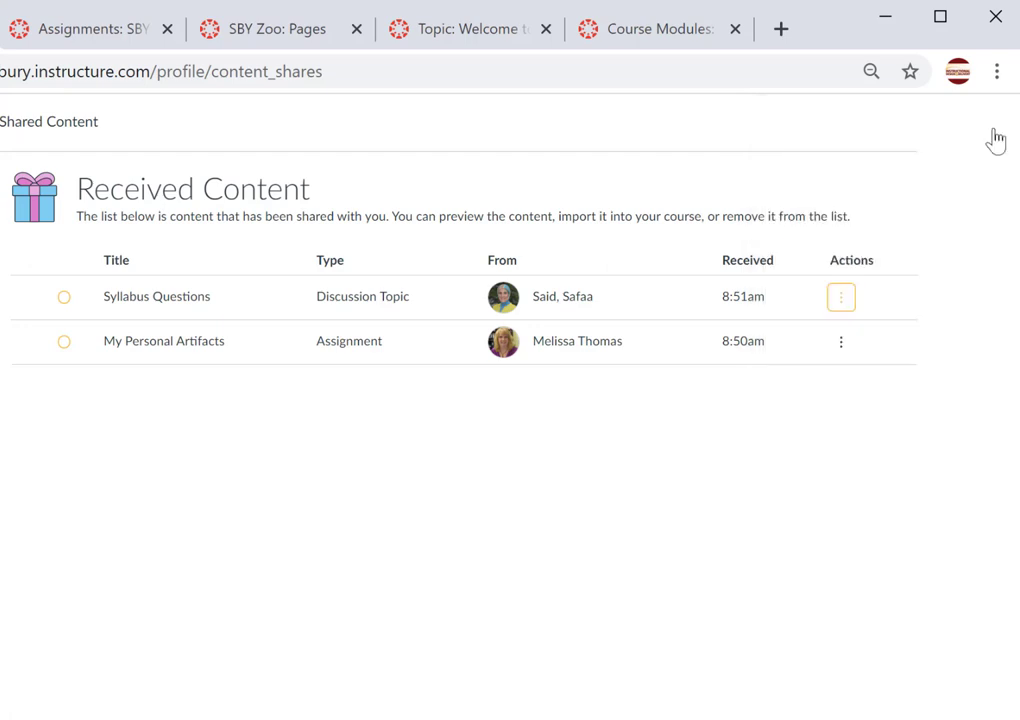